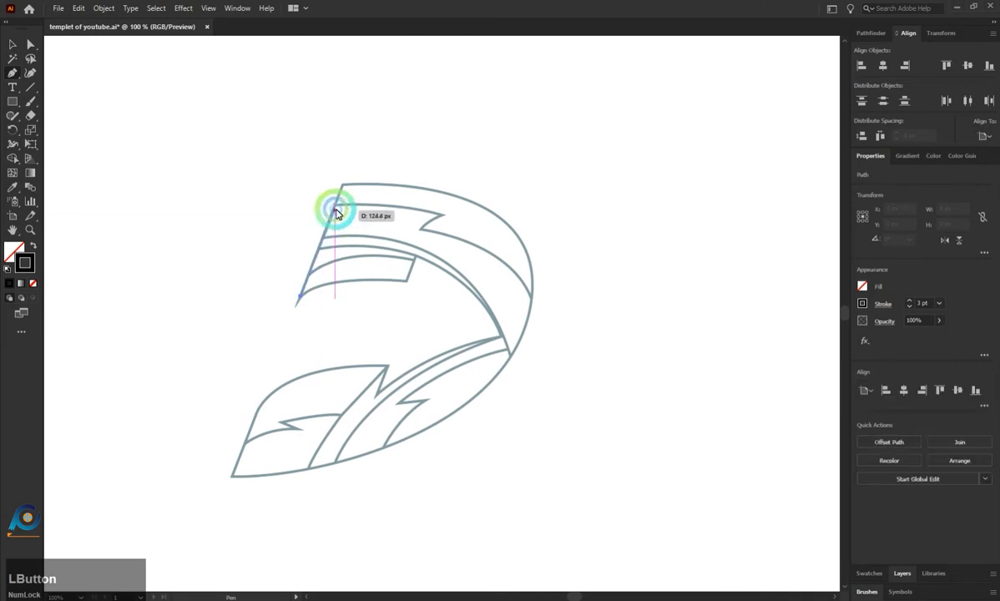
Step: Trace the template's outer edge with the Pen tool, from the slanted upper end around the large arc to the lower tip
left_click(343, 184)
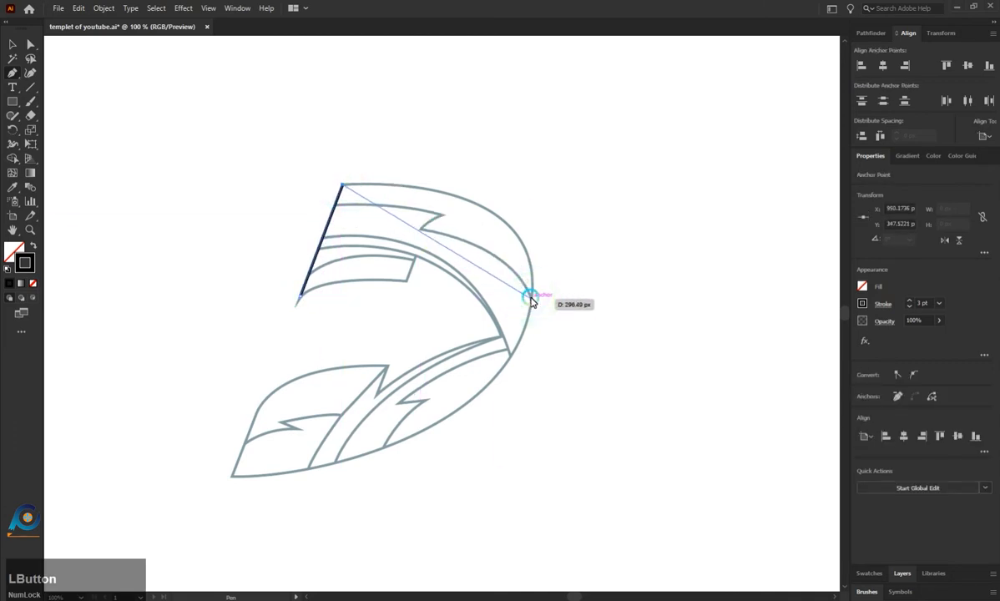
scroll(528, 301, "down", 1)
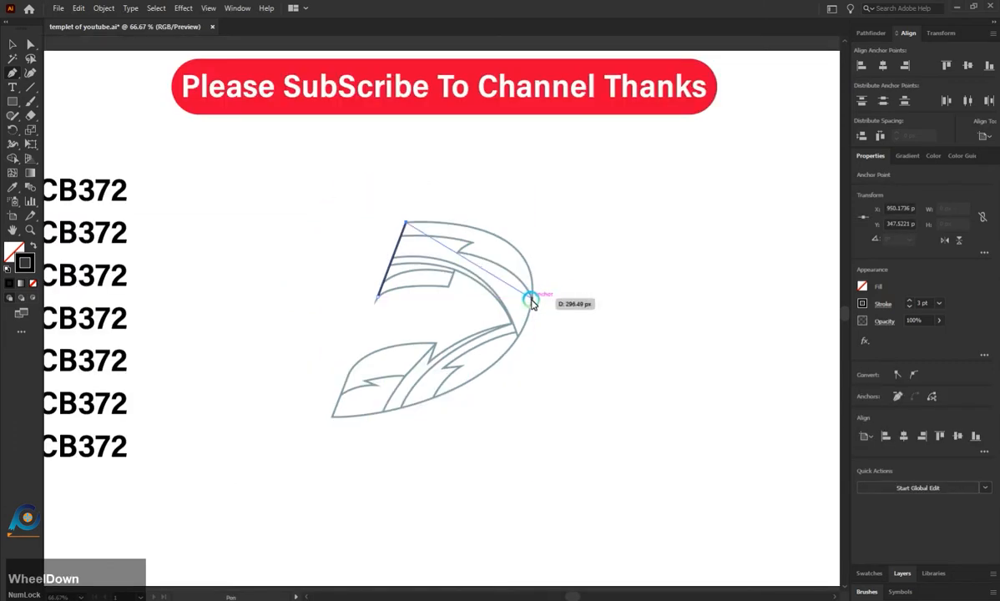
left_click_drag(532, 299, 520, 386)
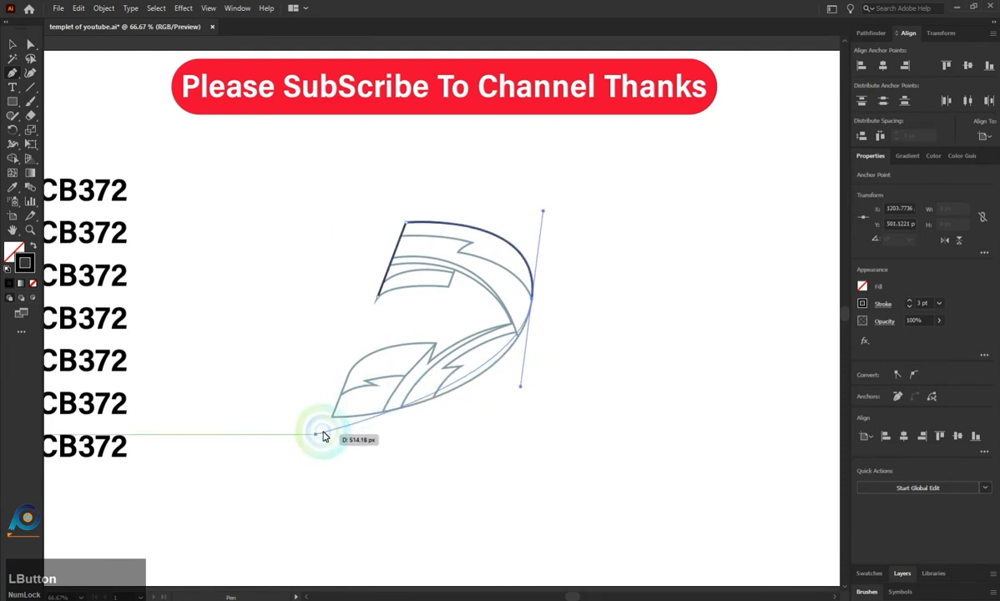
left_click_drag(333, 419, 276, 415)
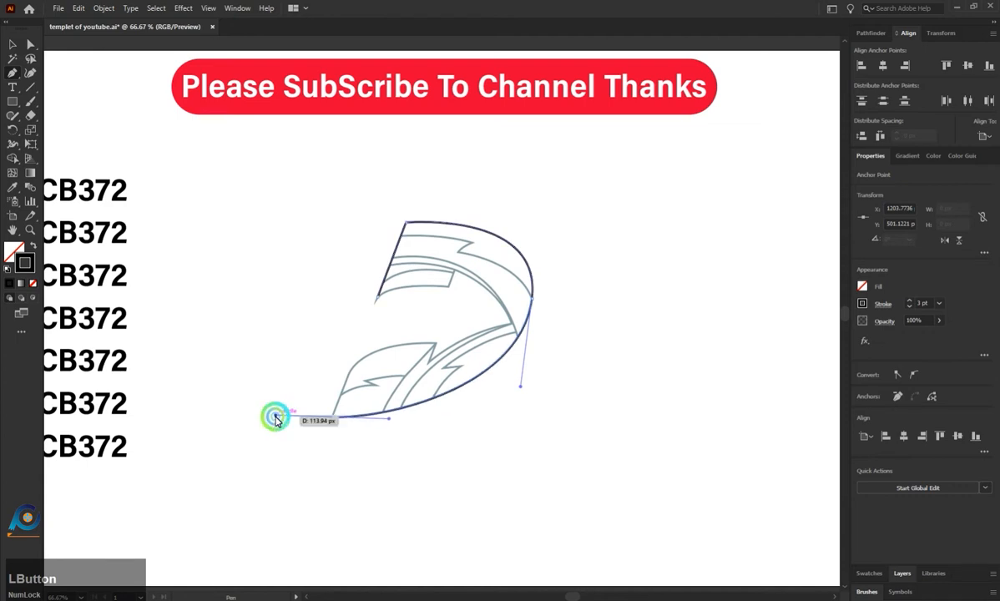
left_click(332, 416)
Step: Continue the outline from the lower tip up the slanted side, over the leaf-shaped end and down into its notch
scroll(360, 376, "up", 1)
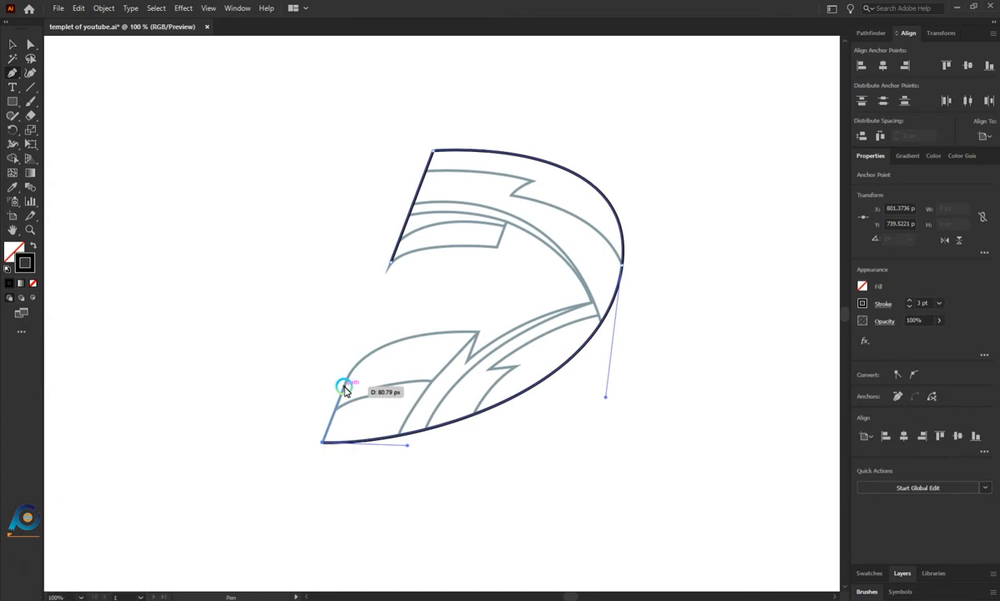
left_click(343, 388)
left_click_drag(478, 333, 602, 335)
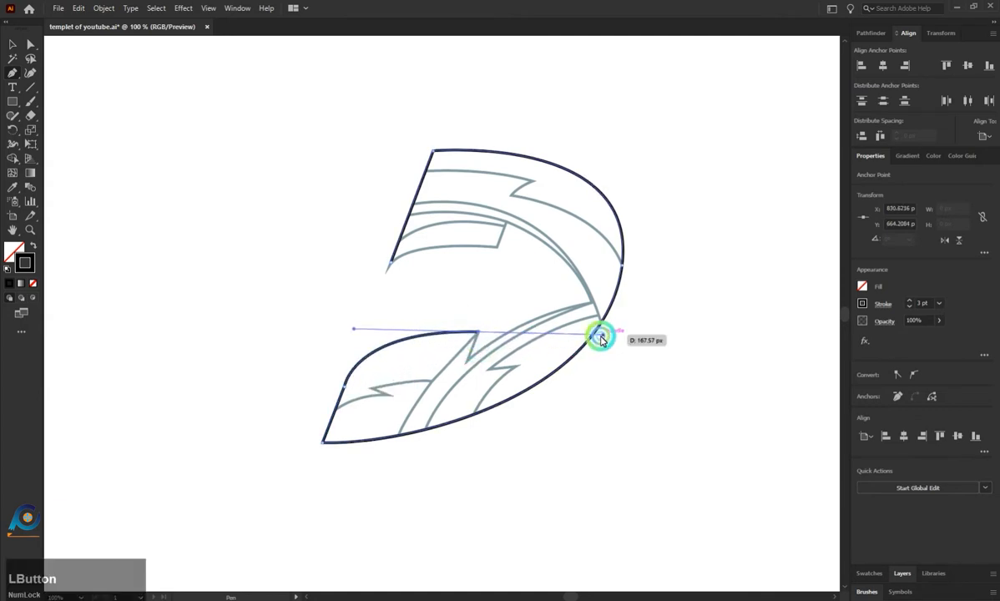
left_click(478, 332)
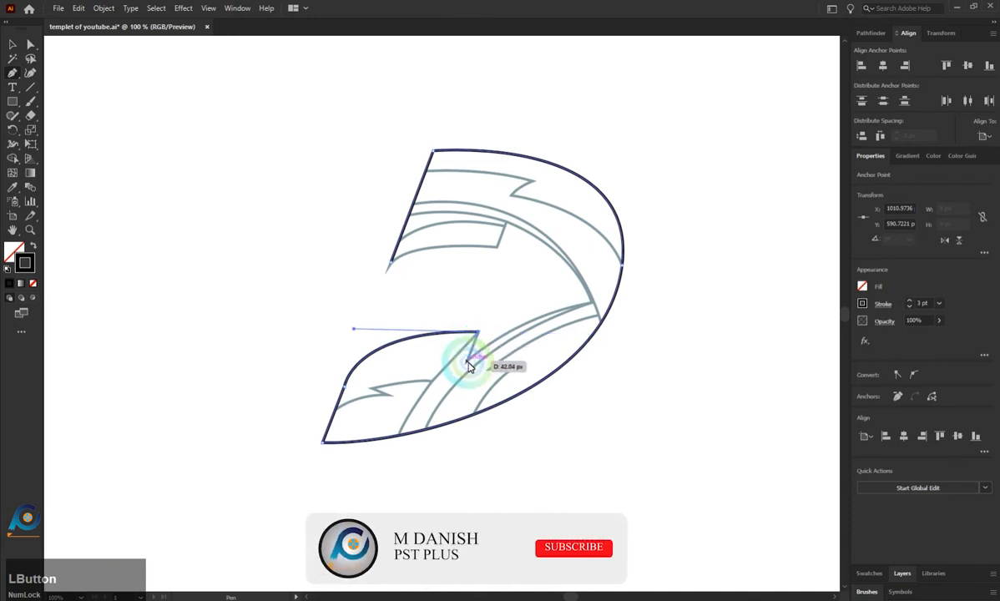
left_click(469, 361)
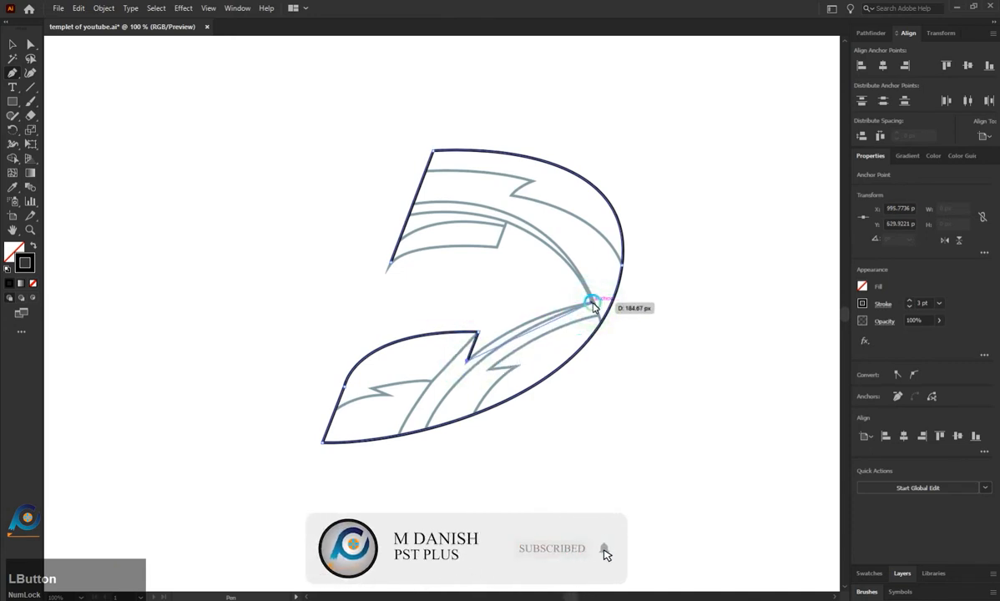
Step: Trace the inner edge from the notch through the inner corner and around the short band, closing the outline at its starting point
left_click_drag(593, 304, 505, 227)
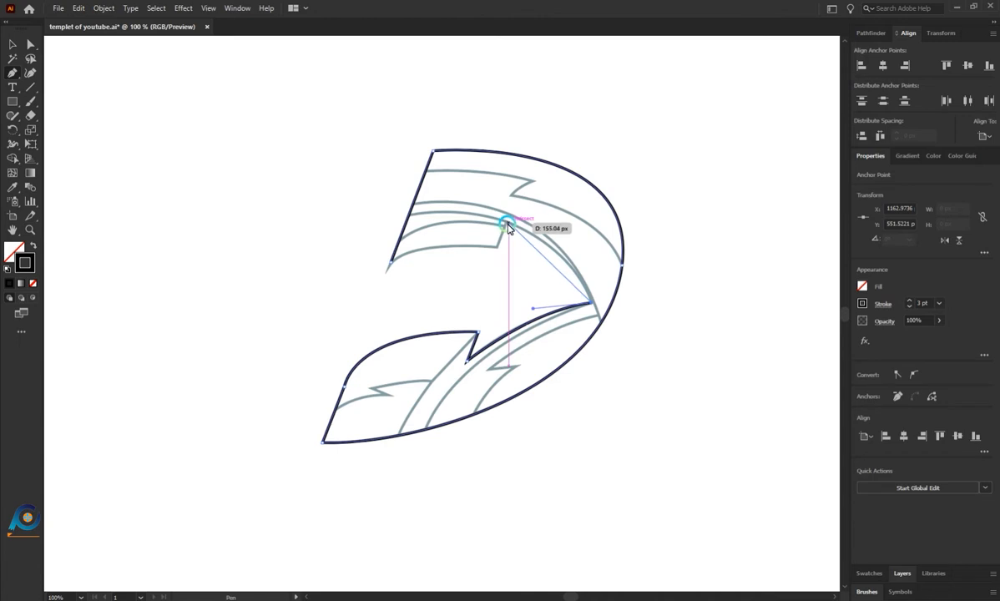
left_click_drag(506, 223, 496, 249)
left_click(497, 247)
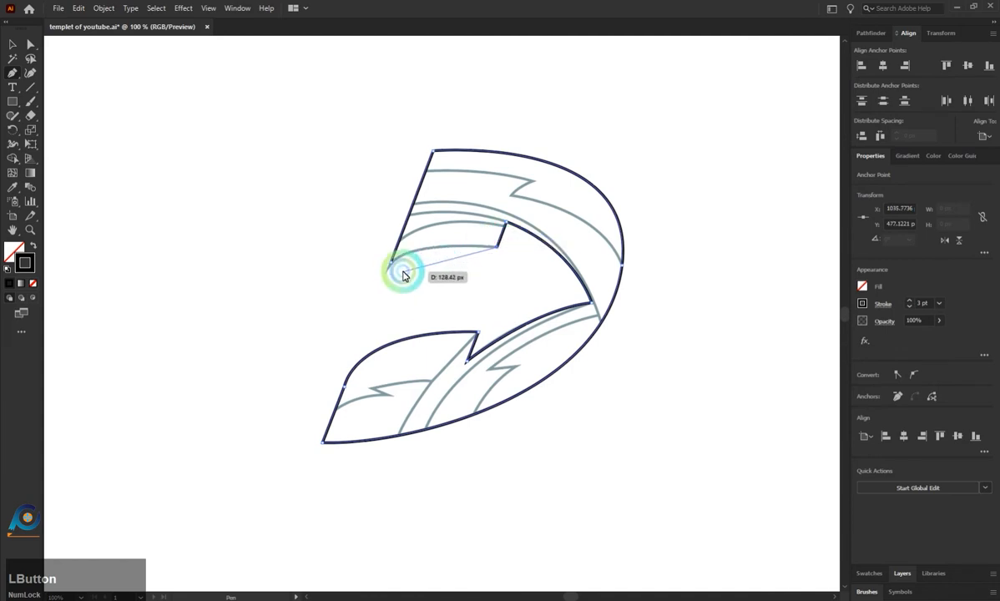
left_click_drag(390, 262, 362, 285)
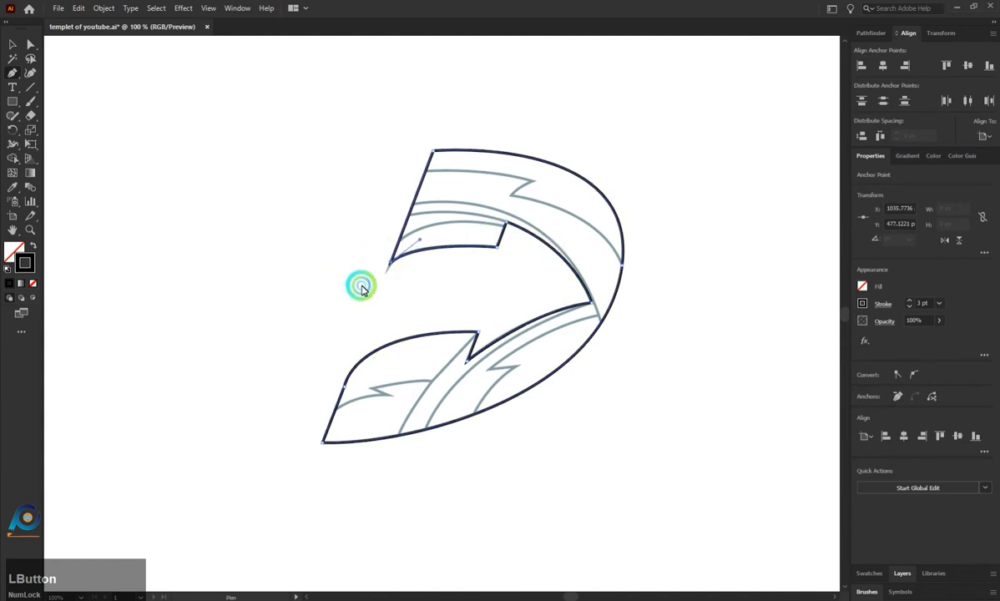
Step: Trace the short band's upper curve and the inner arc's extension to the slanted upper end as separate open paths
left_click_drag(507, 222, 525, 247)
key("Escape")
key("Escape")
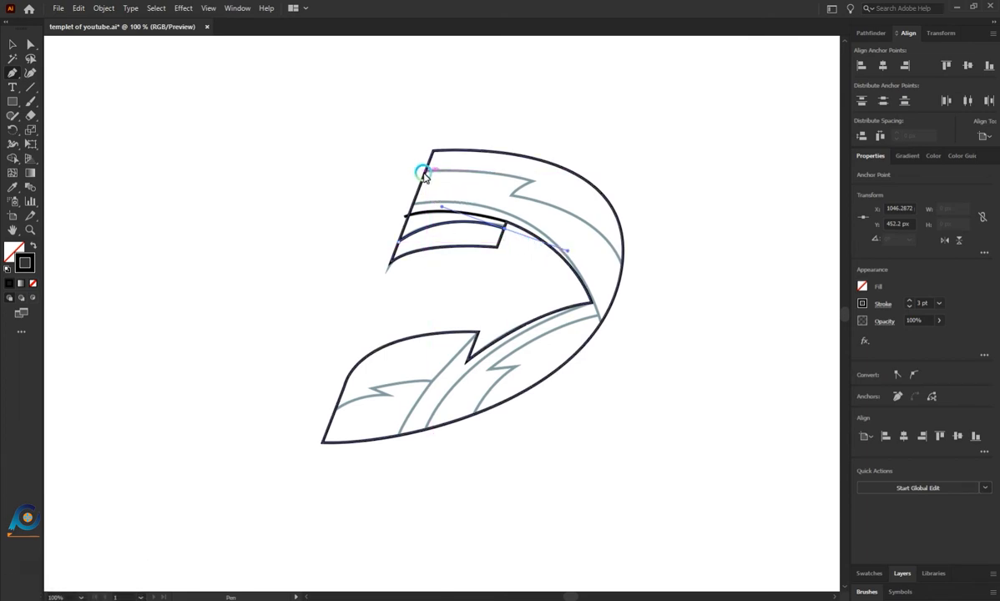
Step: Trace the zigzag dividing line across the upper band, from the slanted end to the outer arc
left_click_drag(423, 172, 502, 205)
left_click(511, 195)
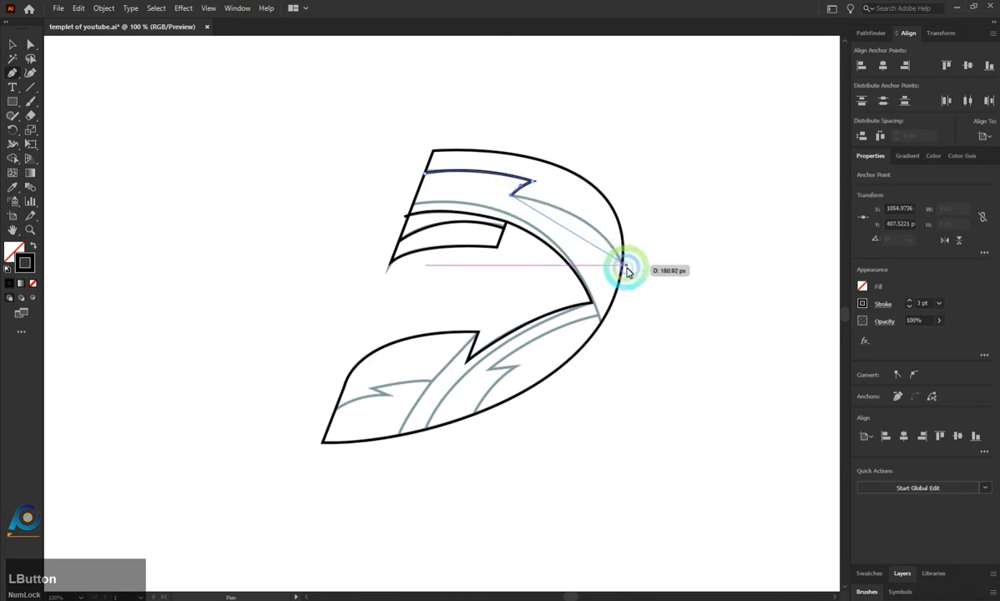
left_click_drag(622, 265, 648, 326)
key("Escape")
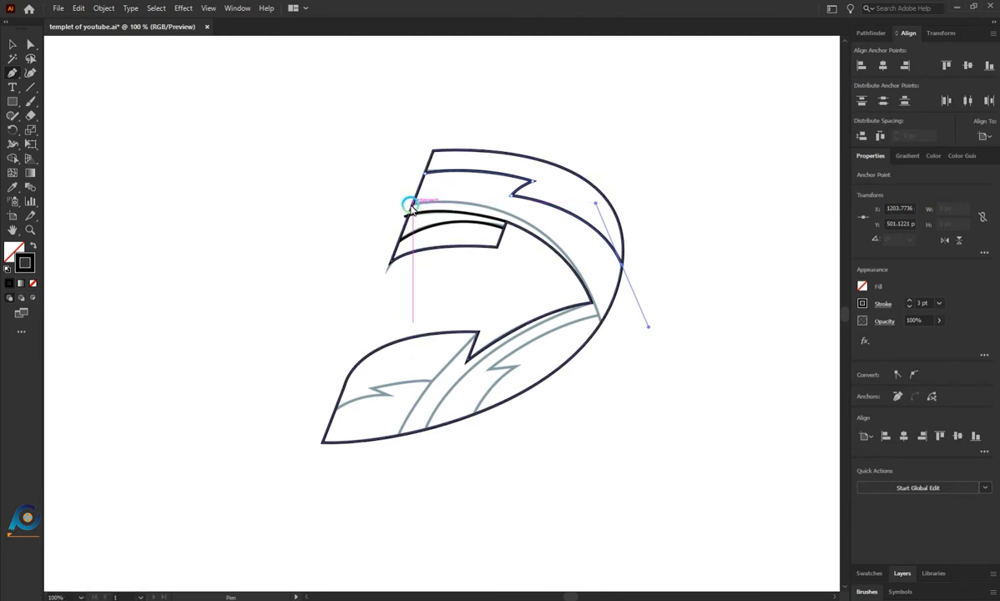
Step: Trace the long curve beneath the upper zigzag band, from the slanted end to the outer arc
left_click_drag(409, 204, 633, 459)
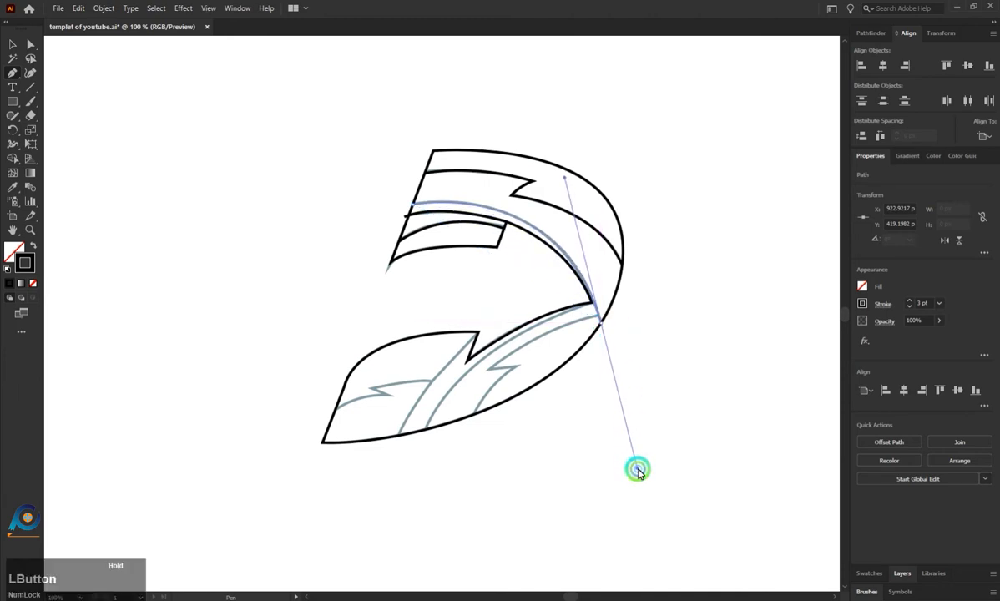
left_click_drag(636, 468, 637, 468)
key("Escape")
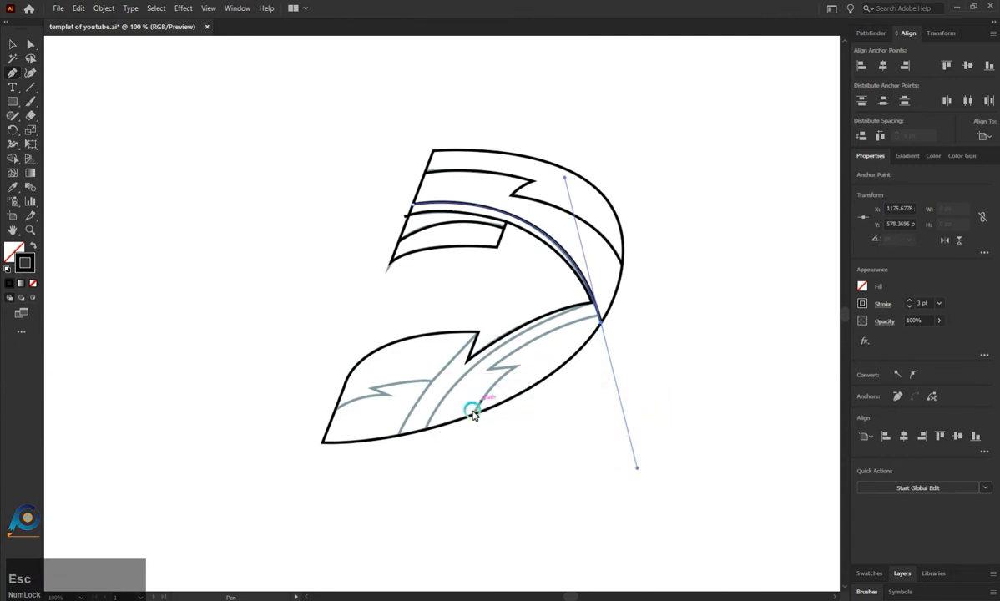
Step: Trace the zigzag line inside the leaf-shaped lower end, from its slanted side to the adjoining curve
left_click(332, 413)
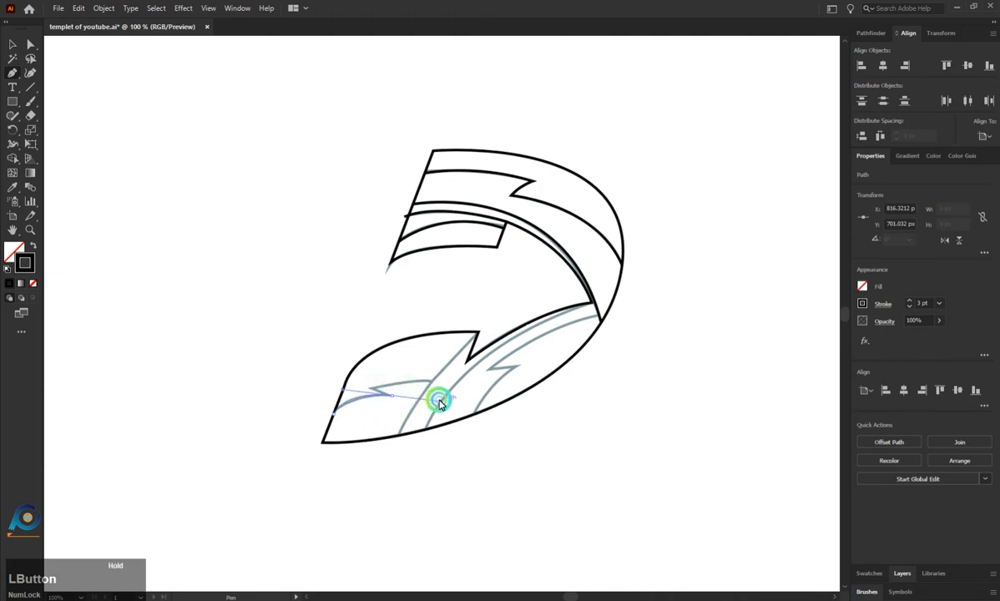
mouse_move(440, 400)
left_mouse_down()
mouse_move(373, 392)
mouse_move(447, 387)
left_mouse_up()
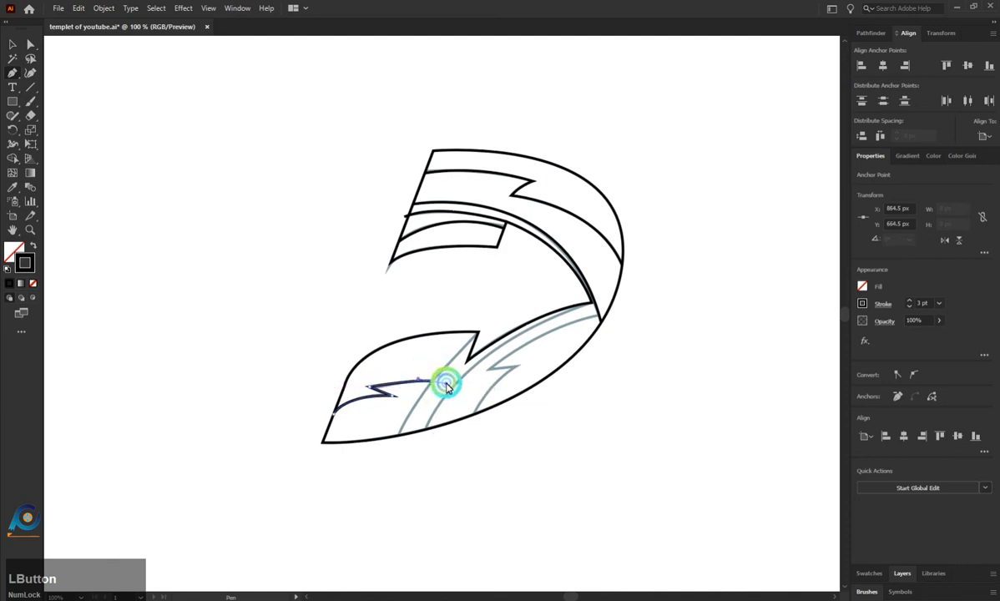
left_click(433, 383)
key("Escape")
Step: Trace three curves rising from the lower outer edge to the leaf's tip, the notch and the inner corner
left_click_drag(398, 436, 541, 282)
key("Escape")
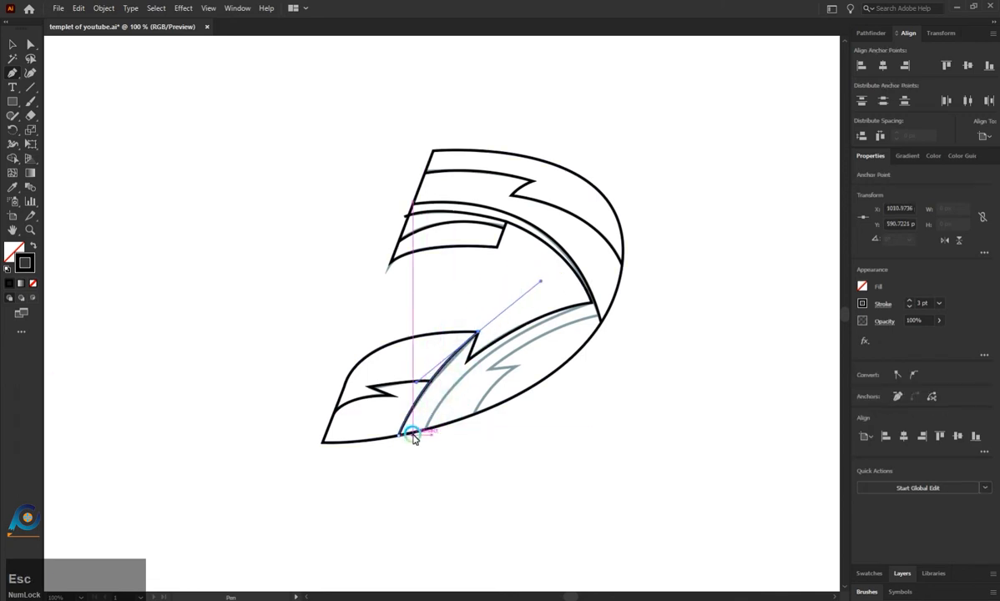
left_click_drag(411, 431, 503, 345)
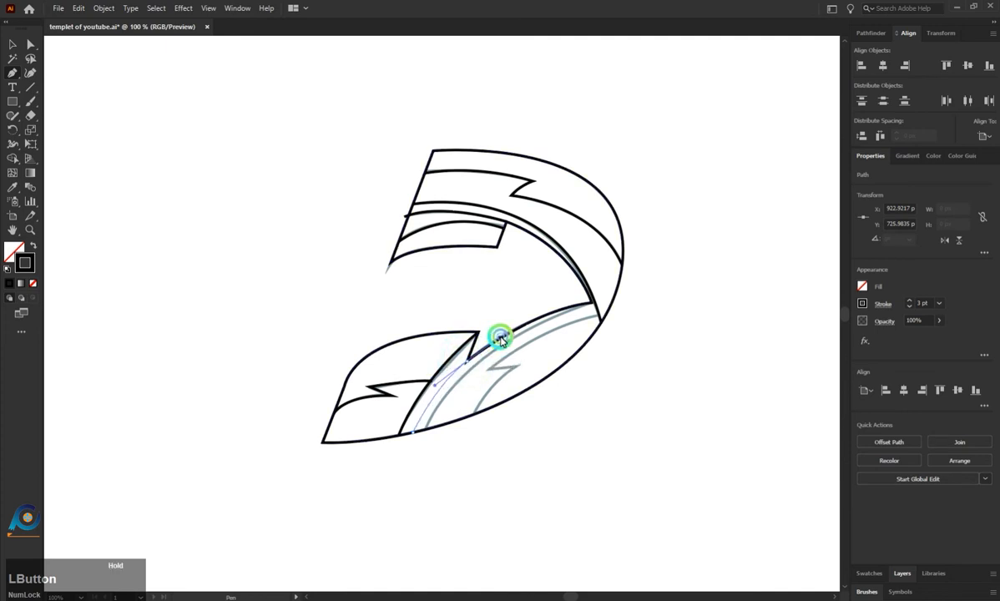
left_click_drag(501, 338, 500, 338)
key("Escape")
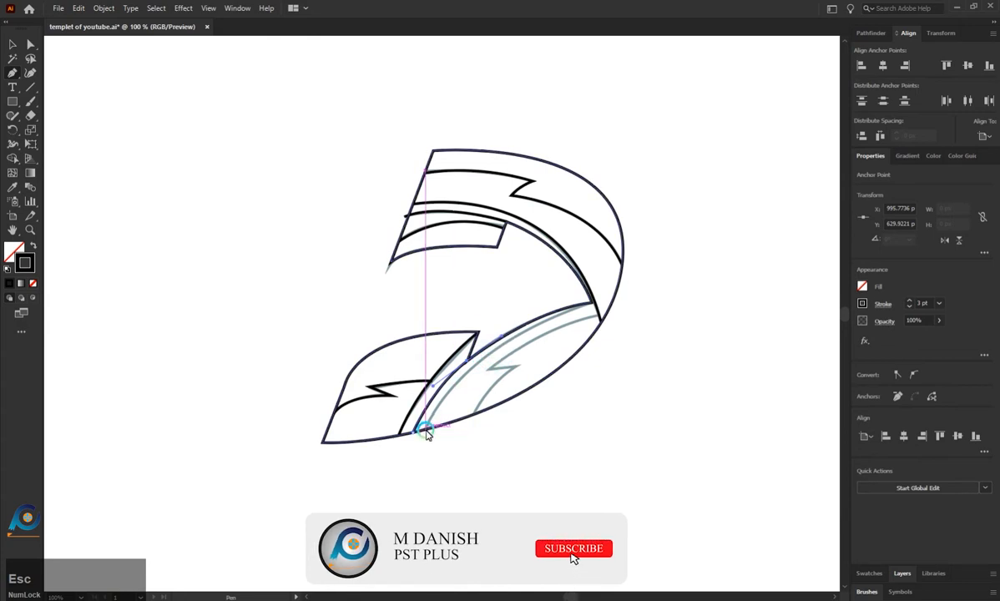
left_click_drag(422, 427, 725, 264)
key("Escape")
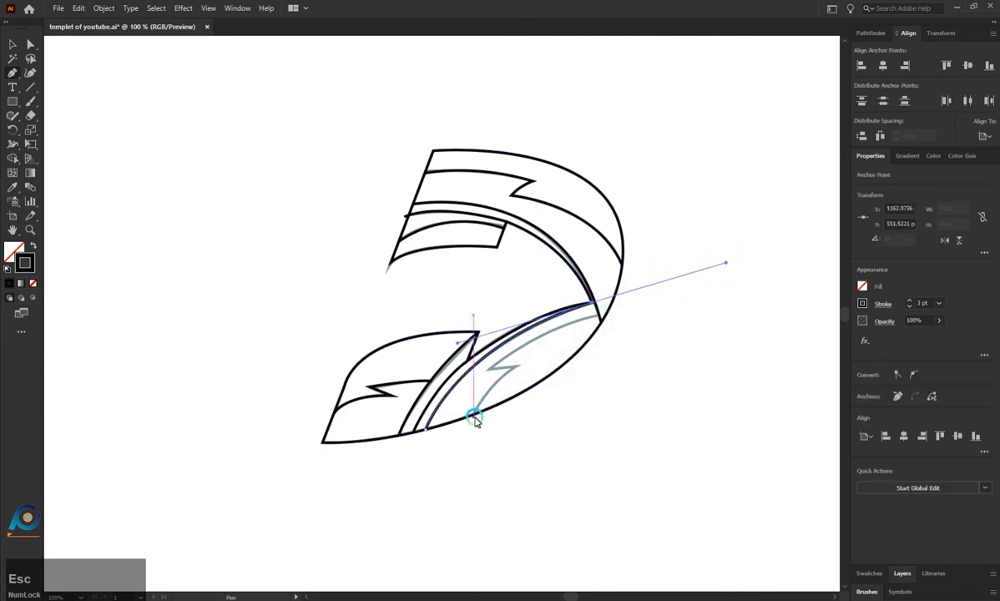
Step: Trace the zigzag line in the lower band, from the lower outer edge to the end of the long inner curve
left_click_drag(473, 415, 567, 349)
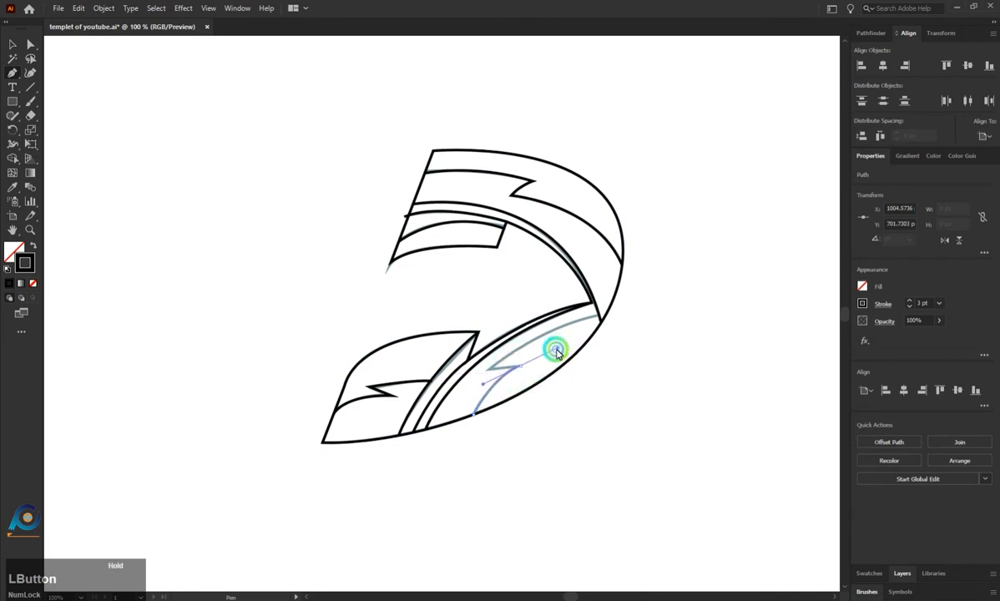
left_click(521, 367)
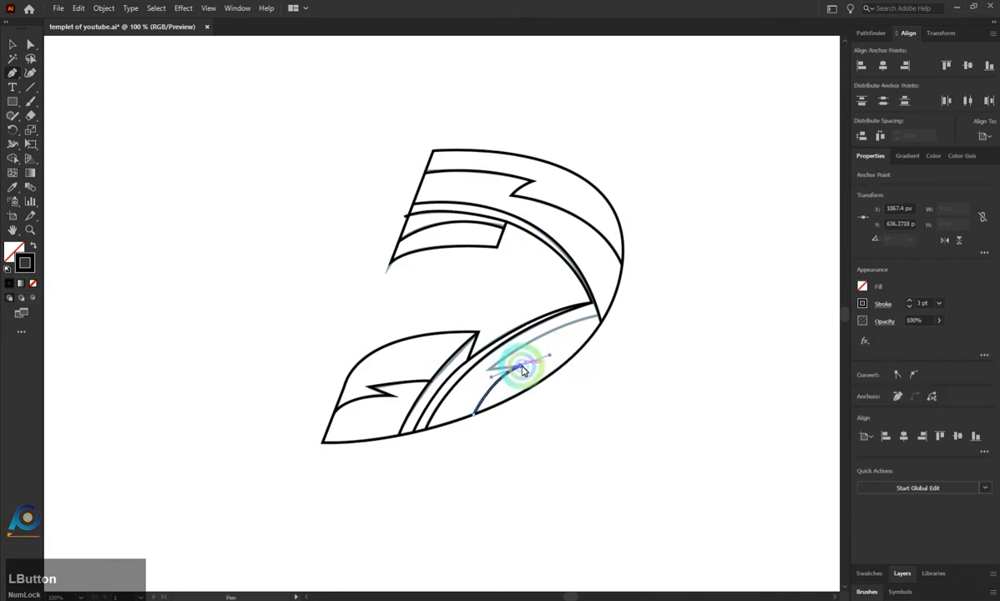
left_click(488, 369)
left_click_drag(601, 318, 658, 308)
key("Escape")
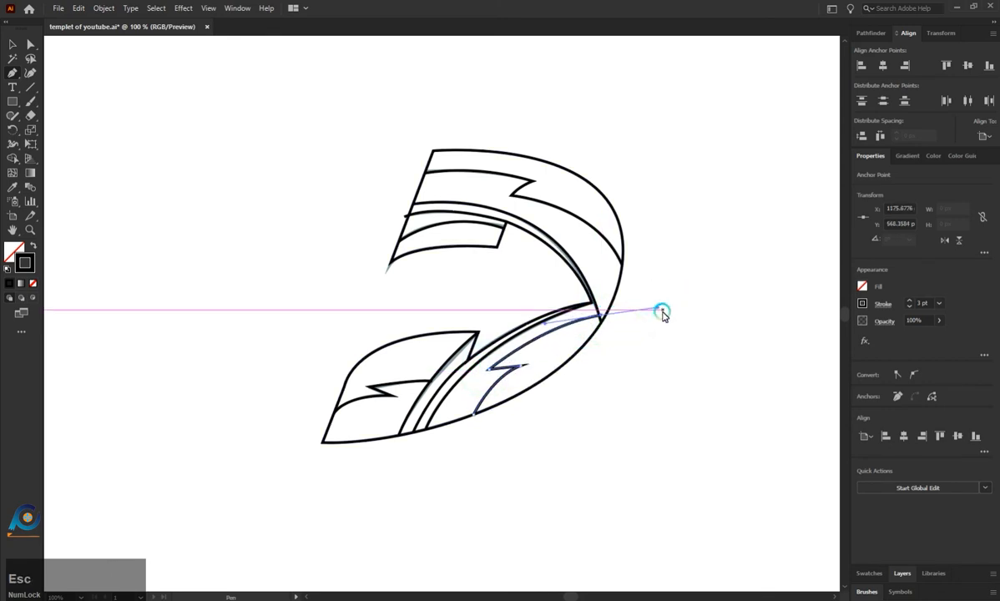
Step: Select all the traced linework and use Shape Builder to create separate shapes from the upper bands and the short inner band
scroll(374, 409, "down", 1)
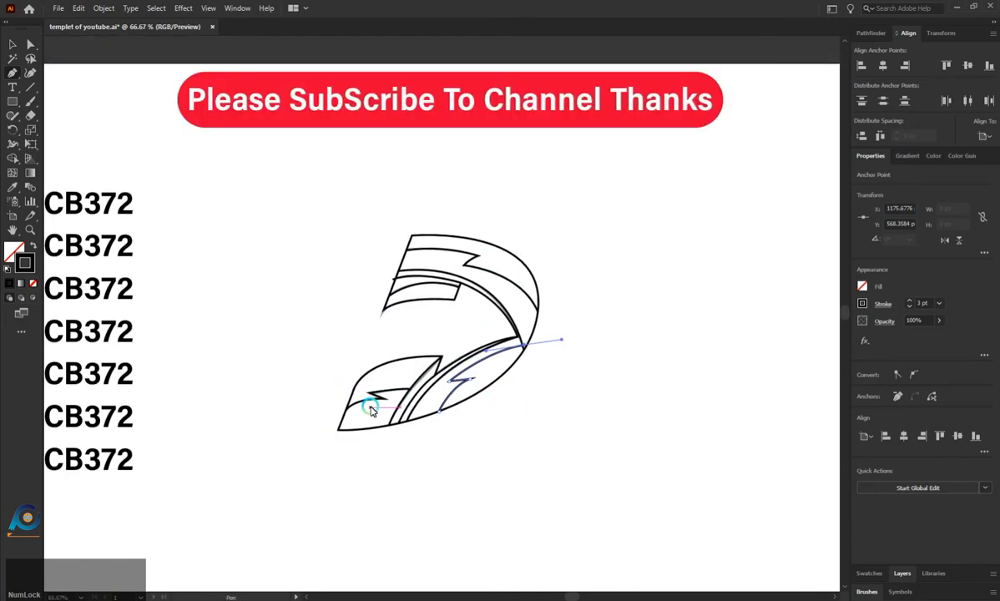
left_click(12, 44)
left_click_drag(282, 212, 564, 470)
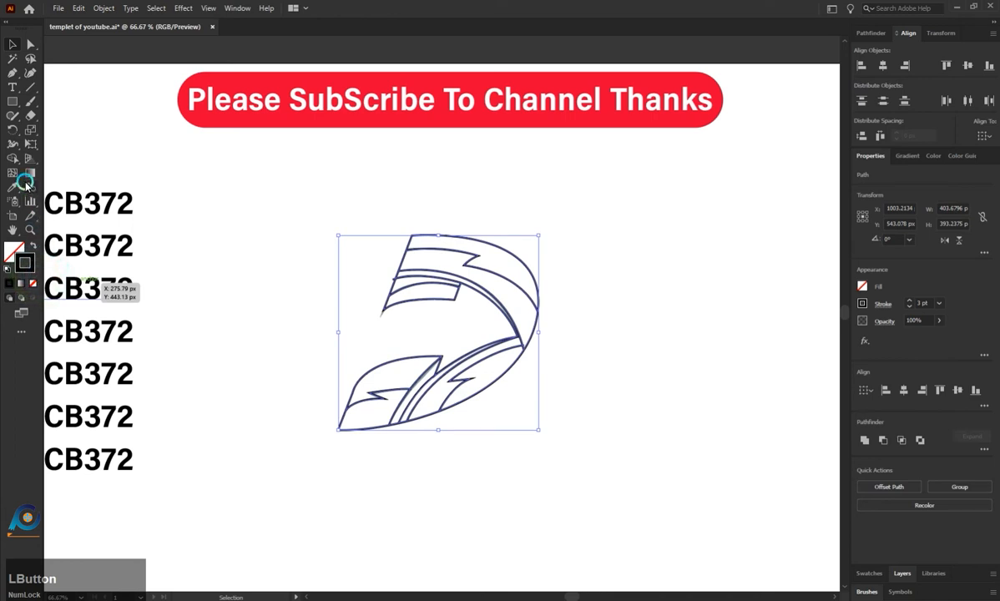
left_click(13, 159)
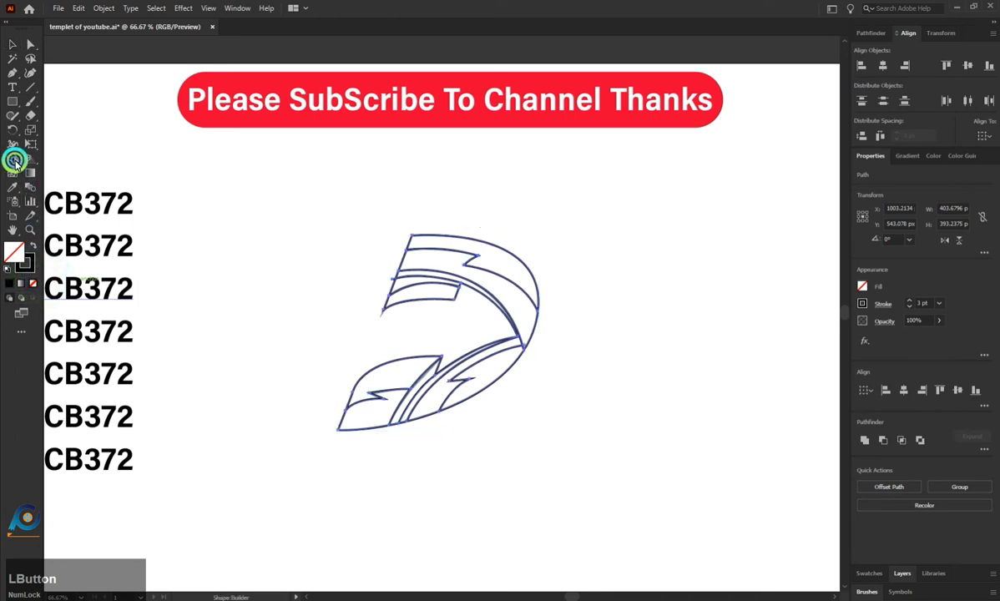
left_click(498, 257)
left_click(519, 297)
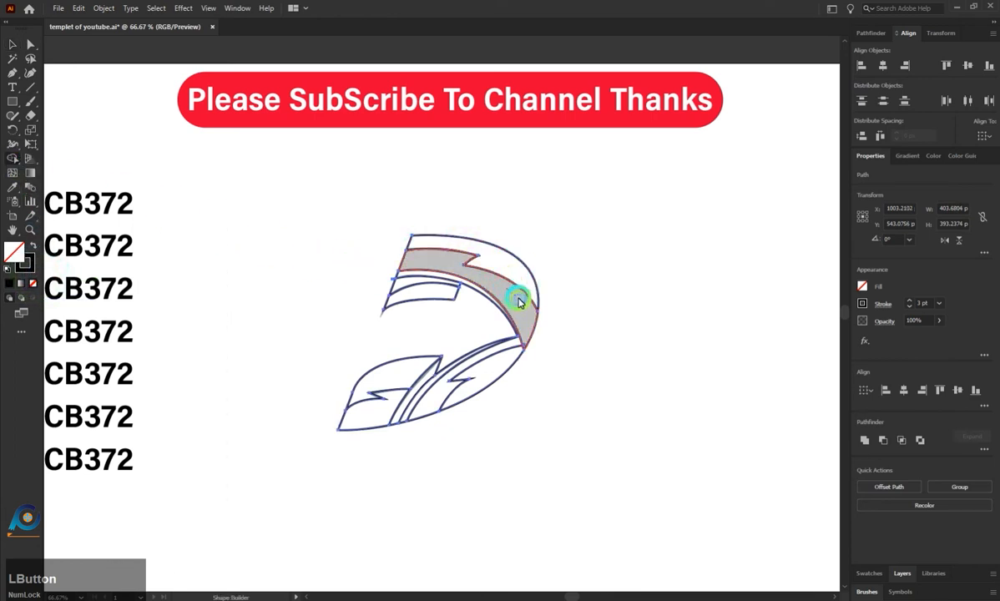
left_click(442, 277)
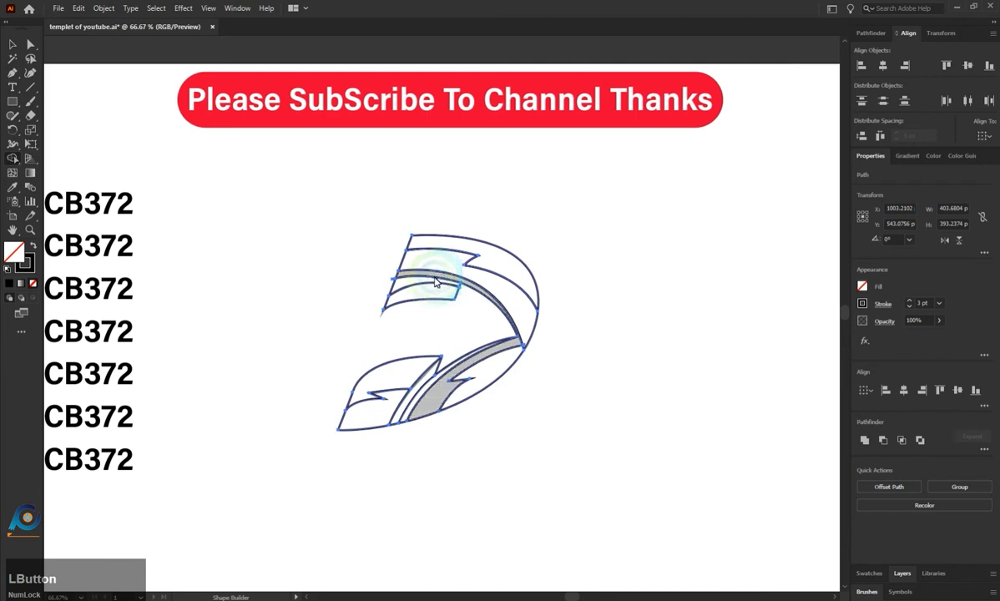
left_click(419, 285)
left_click(416, 295)
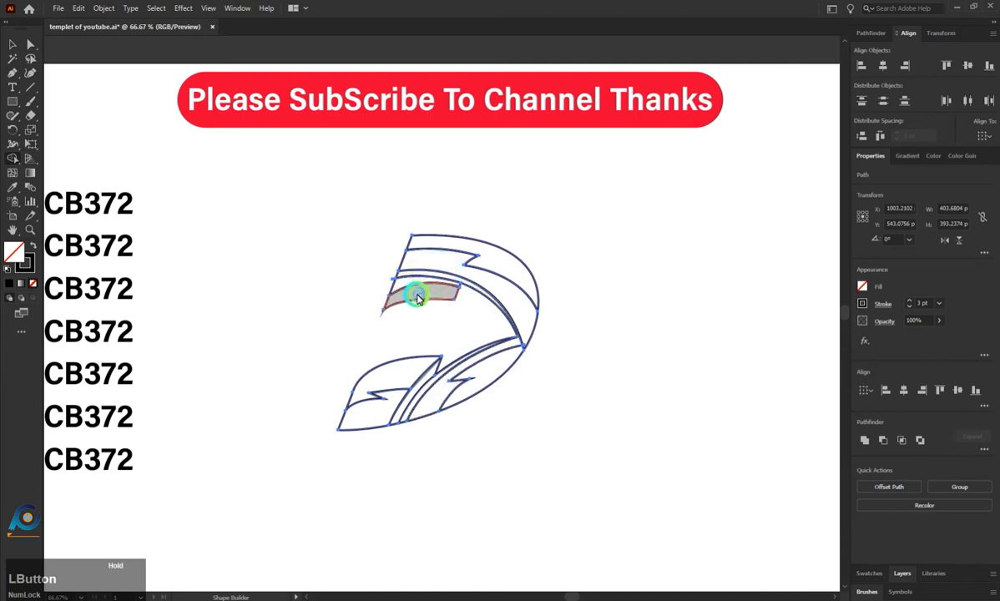
Step: Create separate shapes from the leaf end, the narrow strips and the zigzag-edged region in the lower half with Shape Builder
left_click(384, 383)
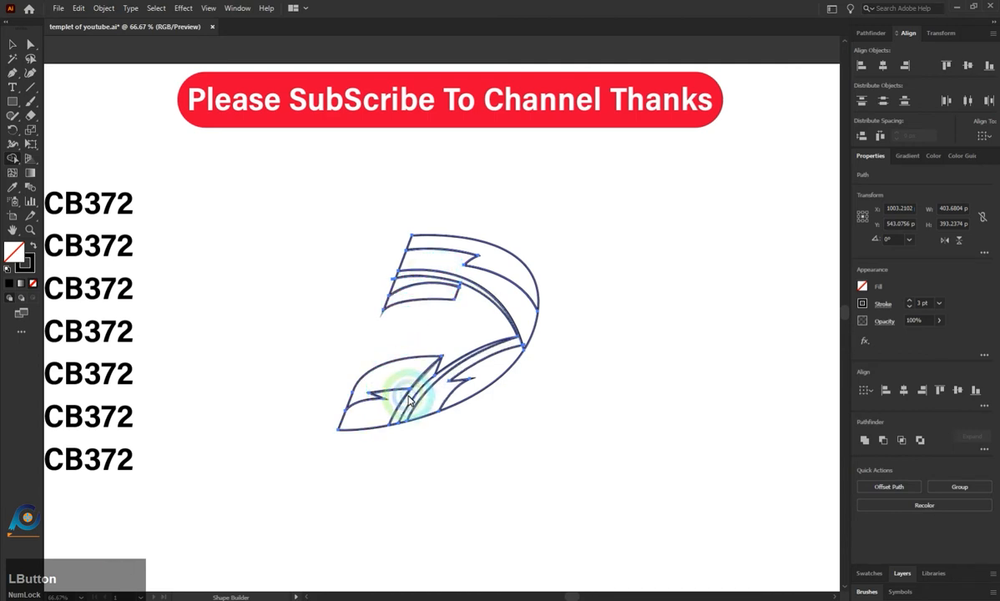
left_click(408, 399)
left_click(418, 403)
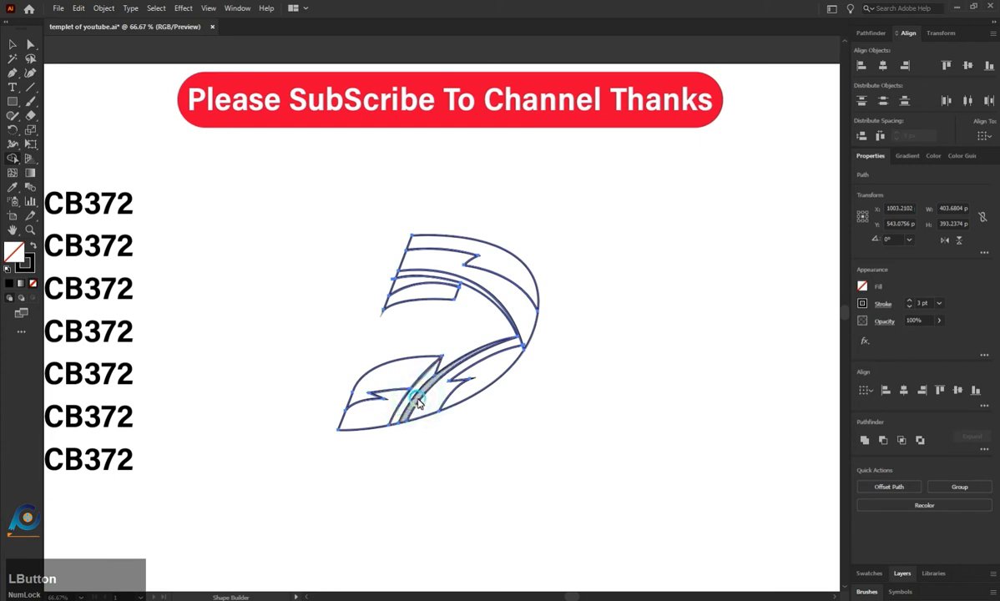
left_click_drag(414, 406, 431, 407)
left_click(476, 388)
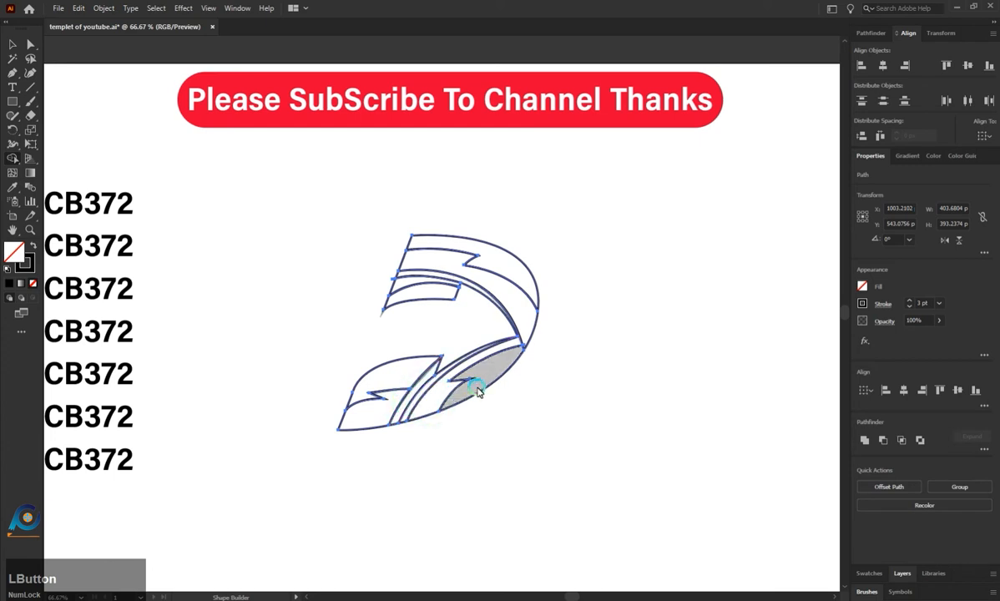
scroll(518, 354, "up", 2)
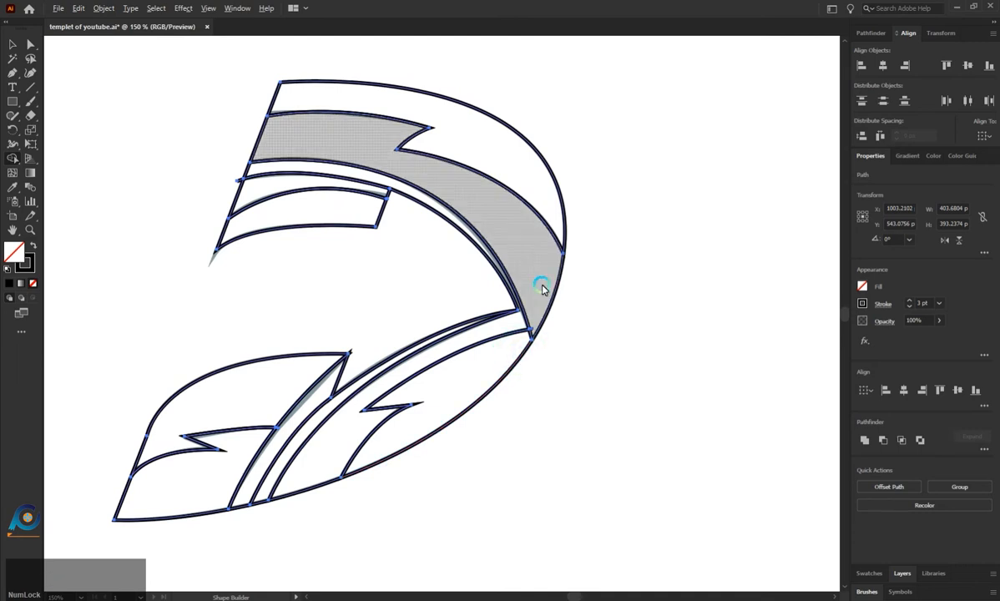
Step: Adjust the end of the lower inner curve with Direct Selection so it meets the inner corner
scroll(540, 296, "up", 2)
left_click(56, 43)
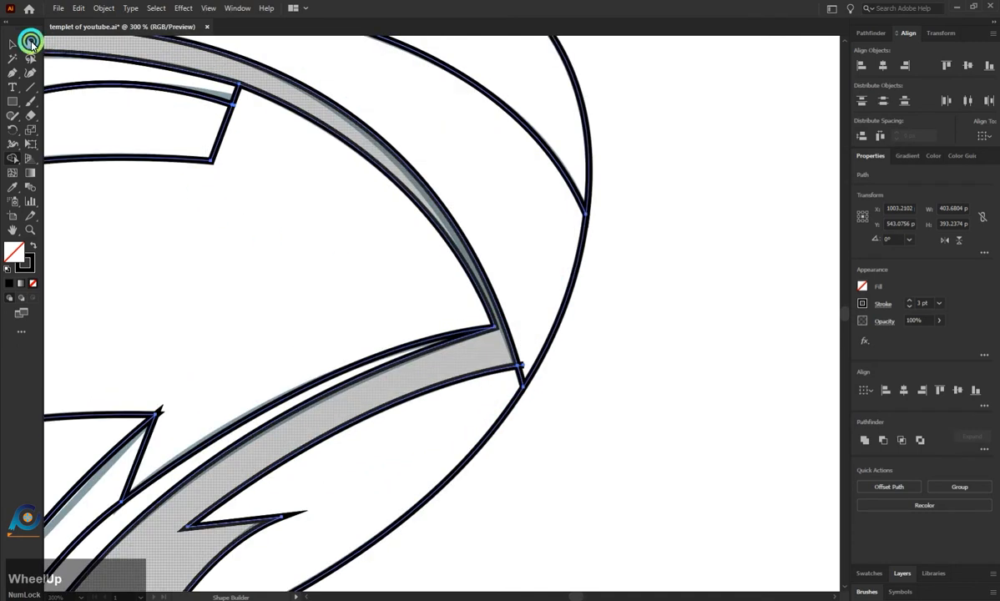
left_click(31, 43)
left_click(337, 265)
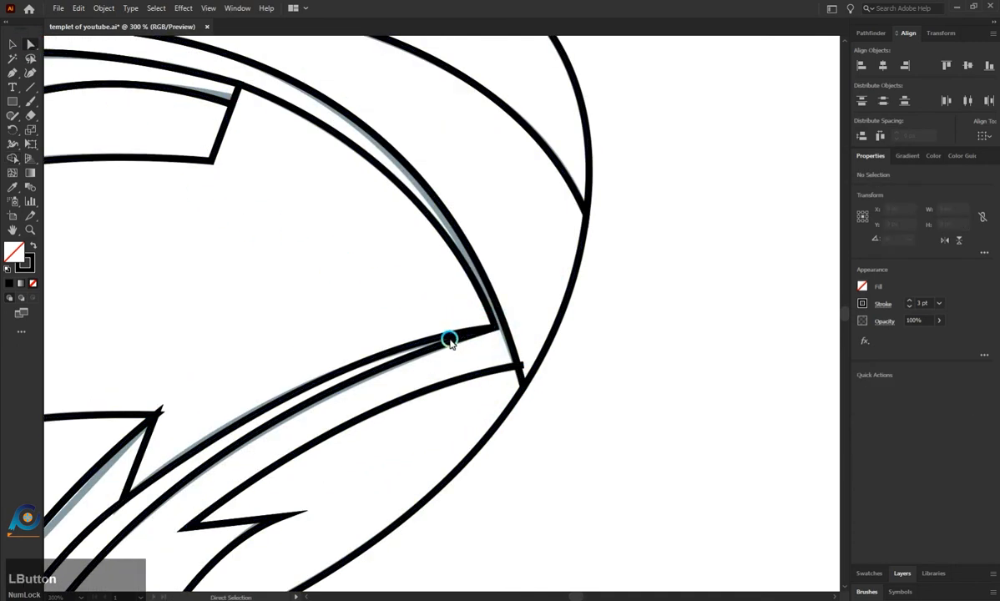
left_click_drag(449, 341, 493, 328)
left_click(414, 295)
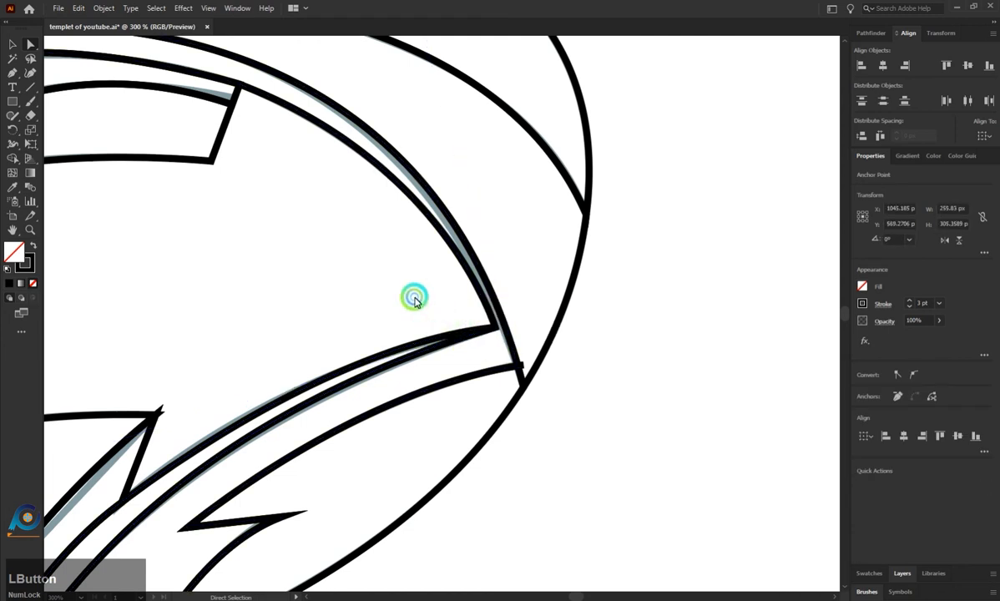
Step: Draw a short Pen segment from the inner corner to the adjacent arc to close the narrow gap between them
left_click(12, 73)
left_click(494, 325)
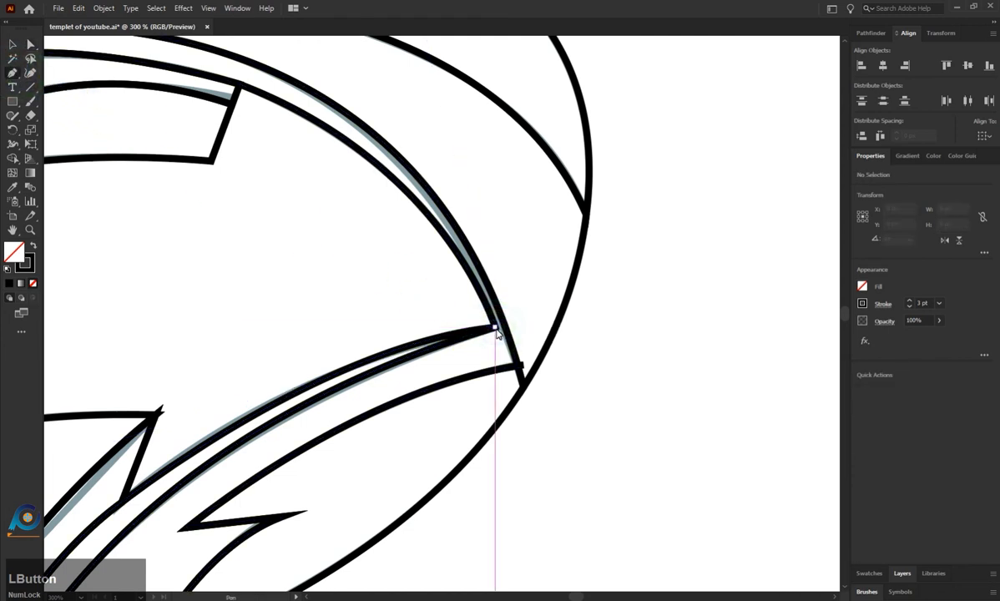
left_click(494, 326)
left_click_drag(494, 326, 506, 332)
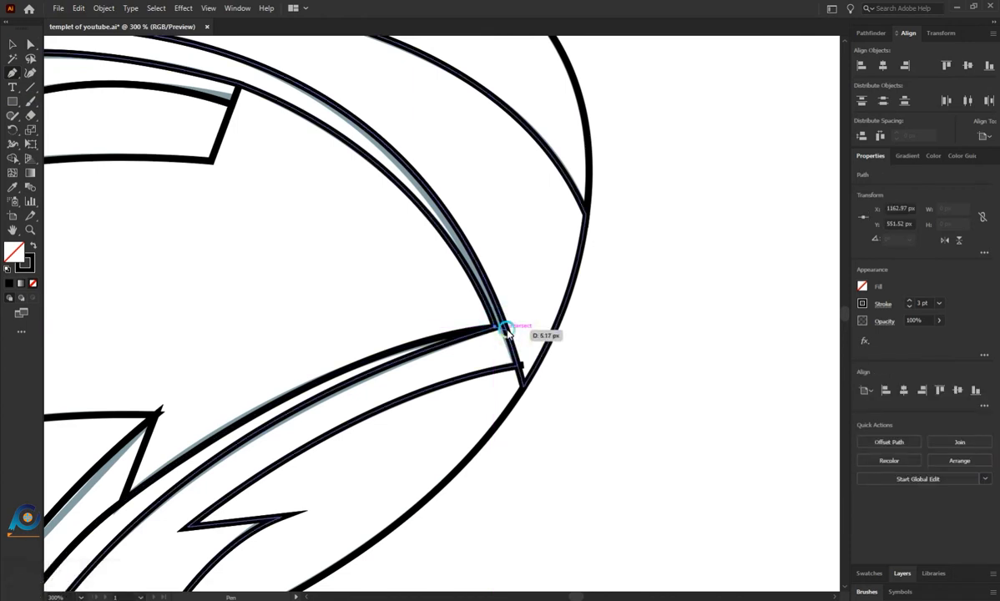
left_click(506, 332)
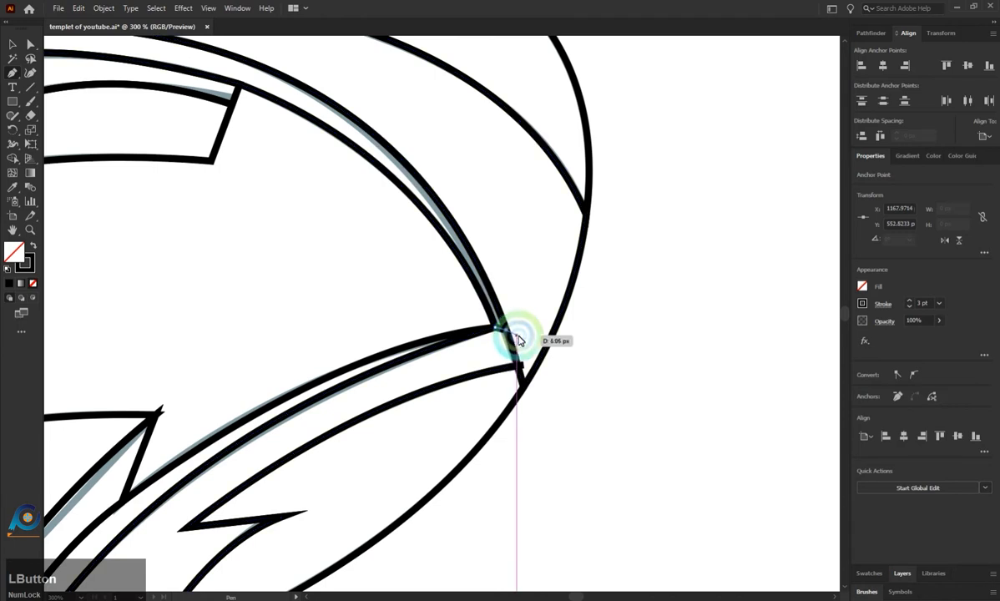
key("Escape")
Step: Select the linework around the inner corner and use Shape Builder on the narrow upper arc strip and the strips below the corner
left_click(13, 43)
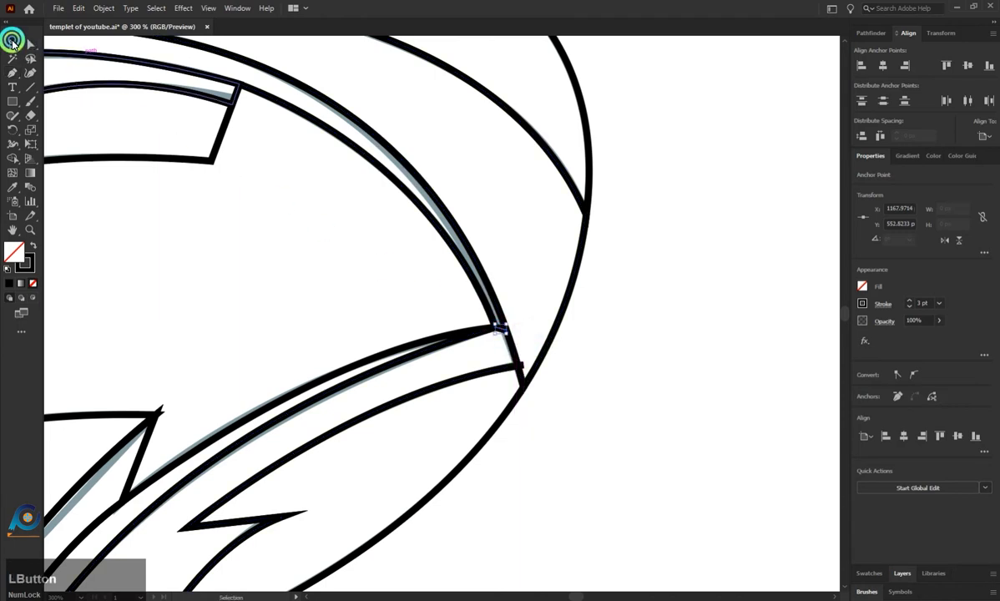
left_click(533, 357)
scroll(546, 382, "down", 1)
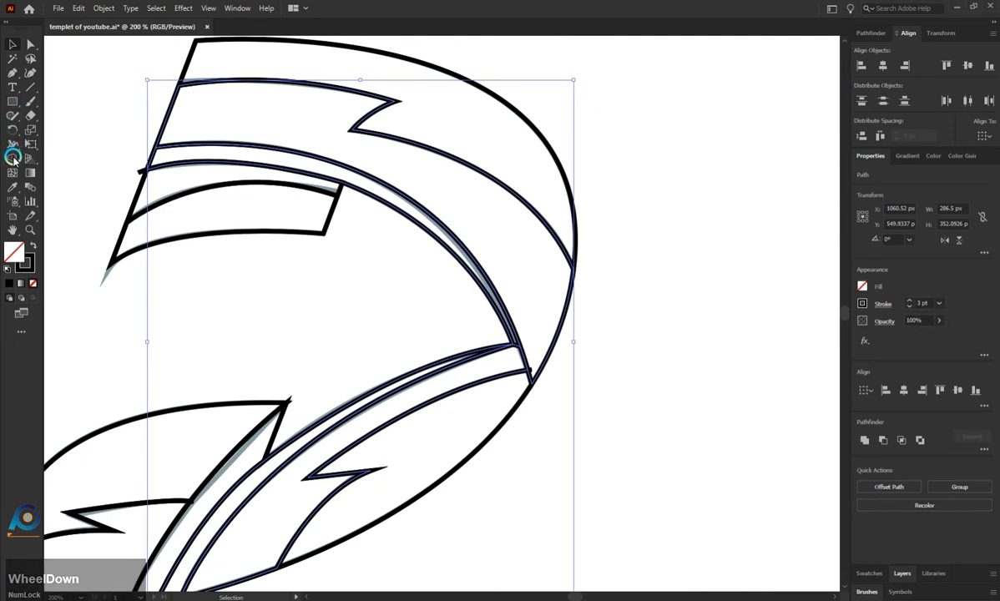
left_click(13, 158)
left_click(384, 392)
mouse_move(384, 392)
left_mouse_down()
mouse_move(401, 402)
mouse_move(393, 404)
mouse_move(490, 314)
left_mouse_up()
left_click(484, 282)
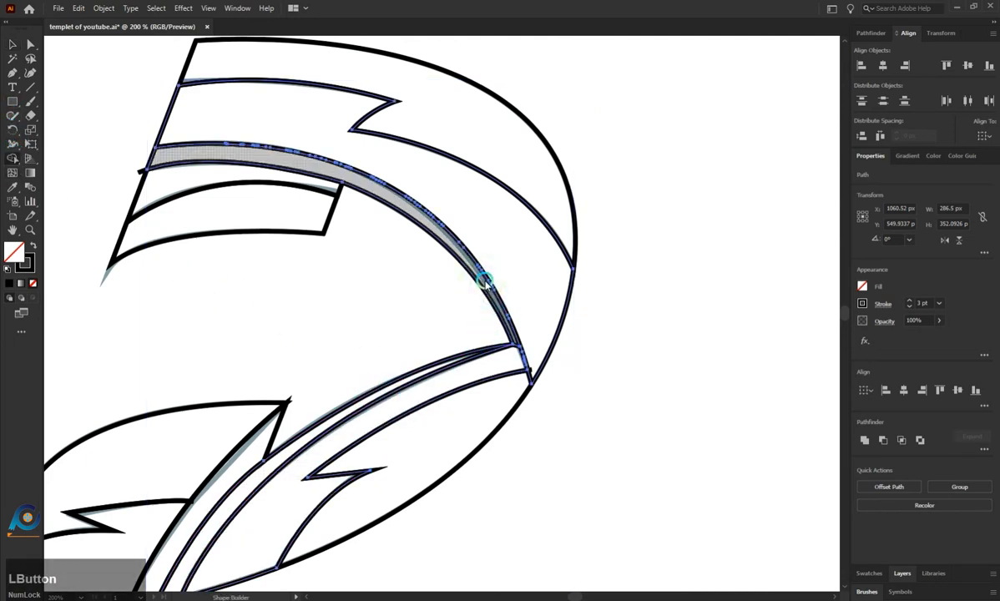
left_click(476, 267)
left_click(479, 414)
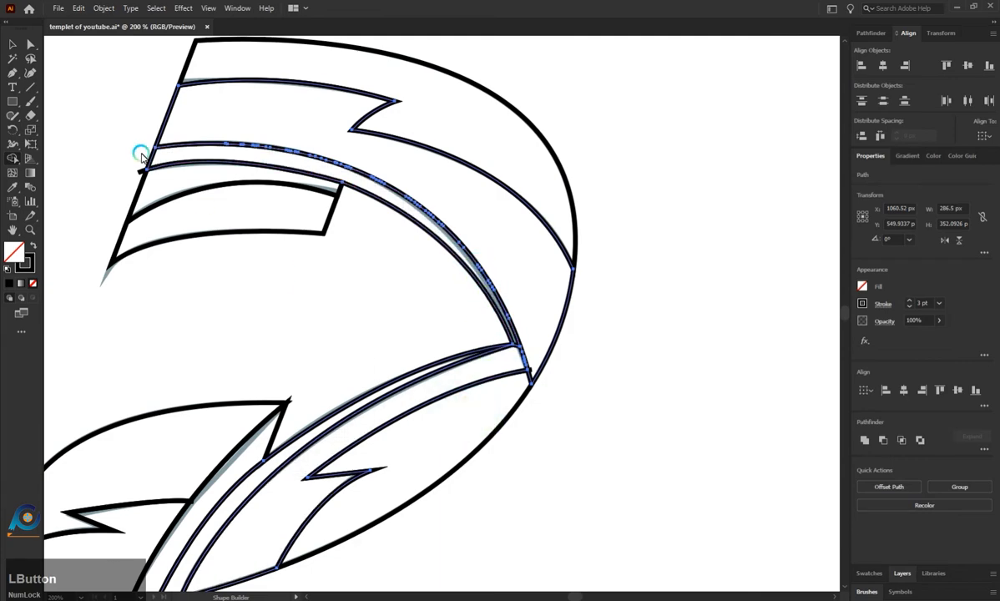
left_click(6, 45)
left_click(397, 339)
Step: Hide the locked template group in Layer 1, leaving only the traced linework and colour swatches in view
scroll(408, 349, "down", 3)
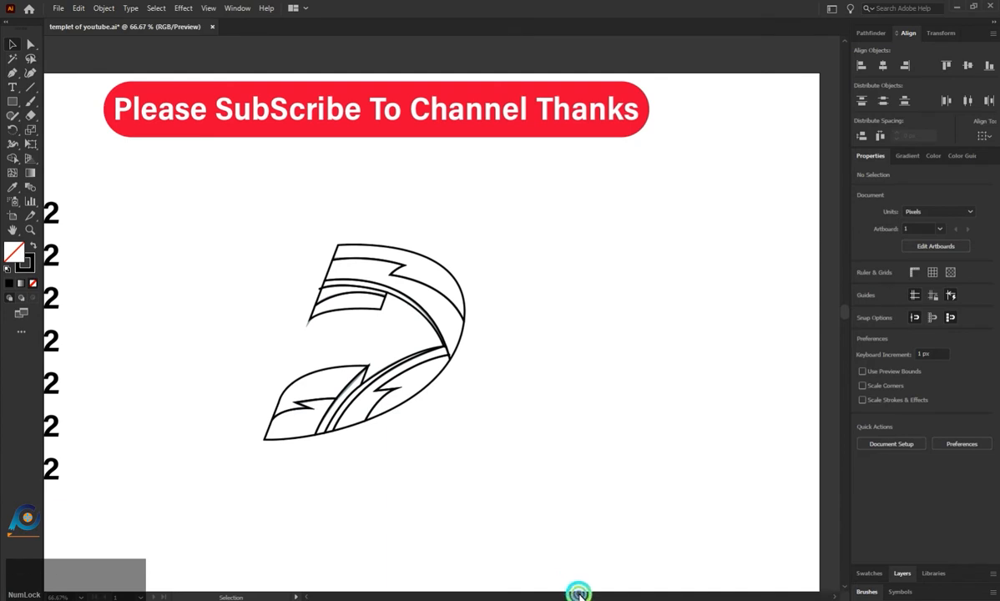
left_click_drag(578, 593, 569, 593)
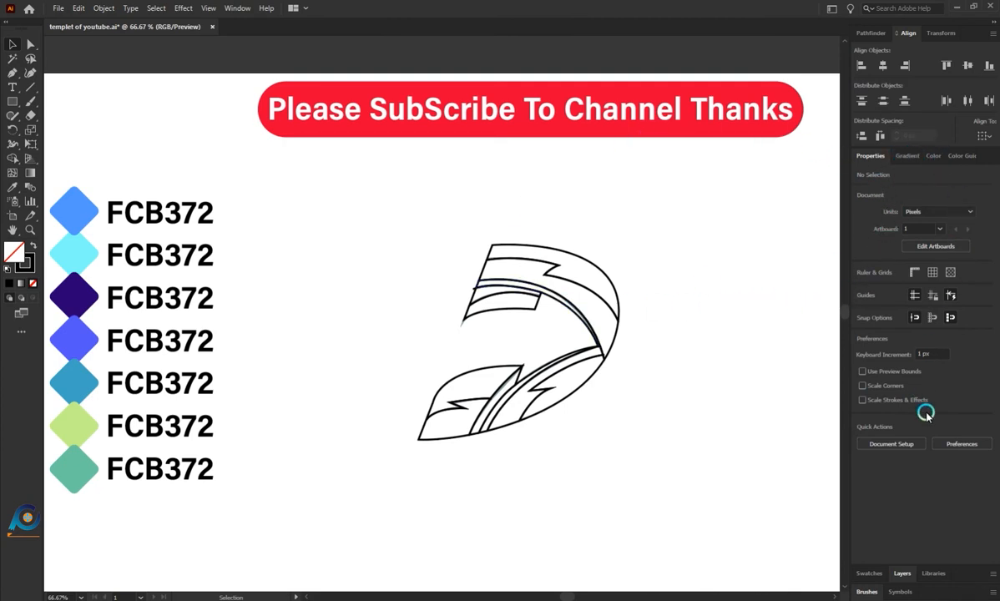
left_click(922, 571)
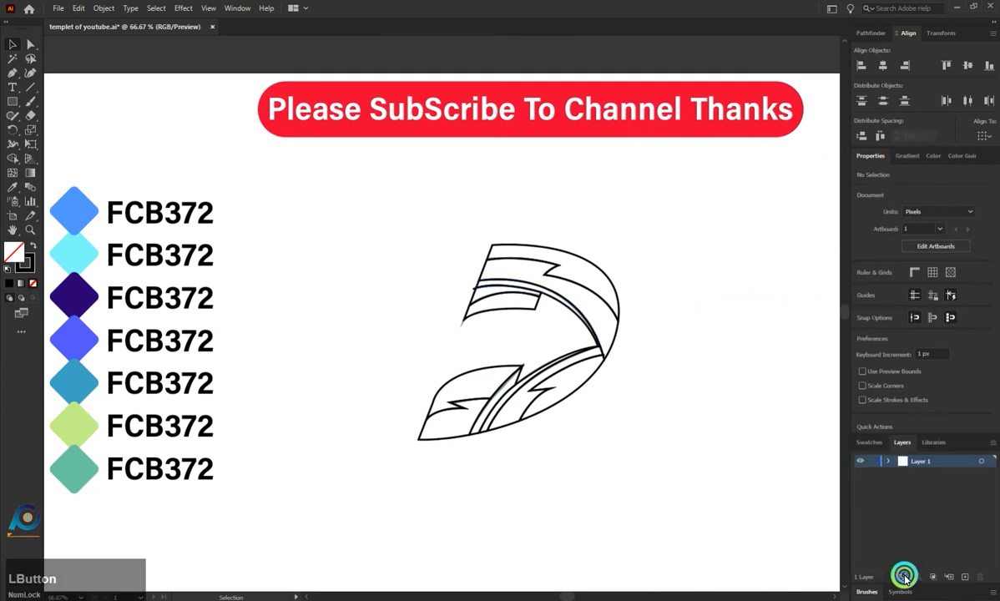
left_click(889, 466)
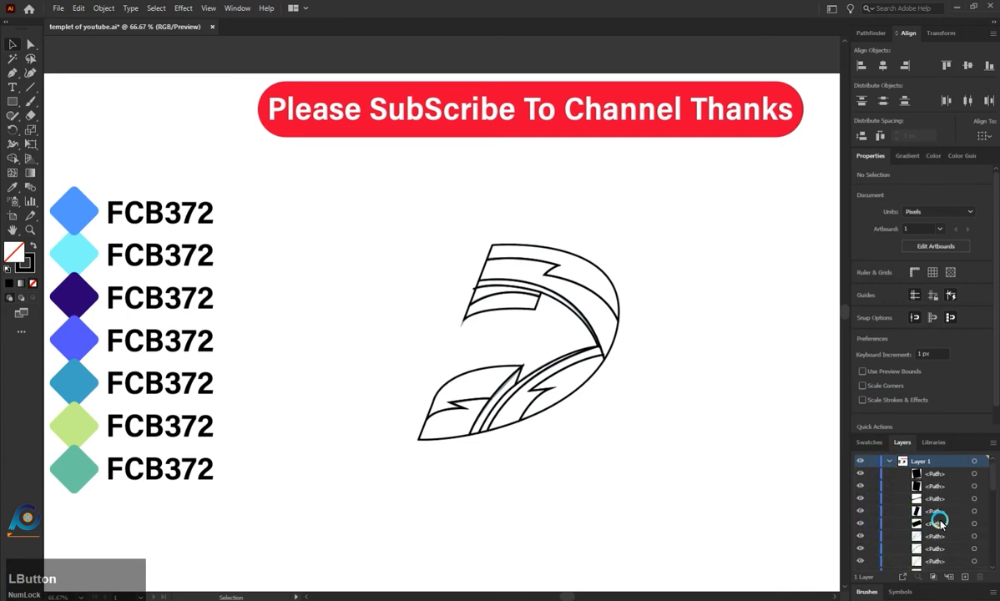
scroll(903, 524, "down", 3)
scroll(903, 524, "down", 5)
scroll(903, 525, "up", 1)
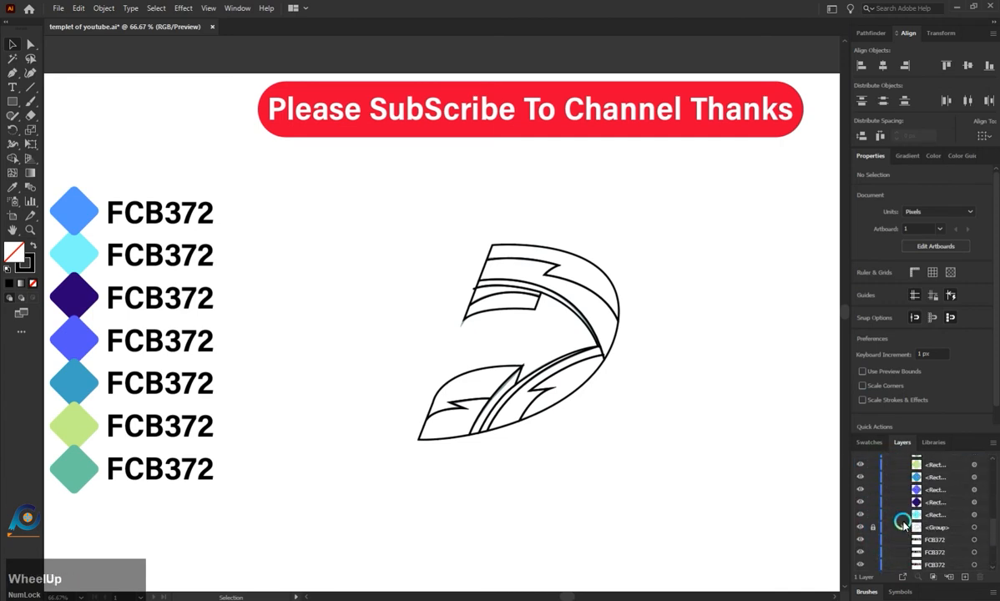
scroll(903, 524, "up", 3)
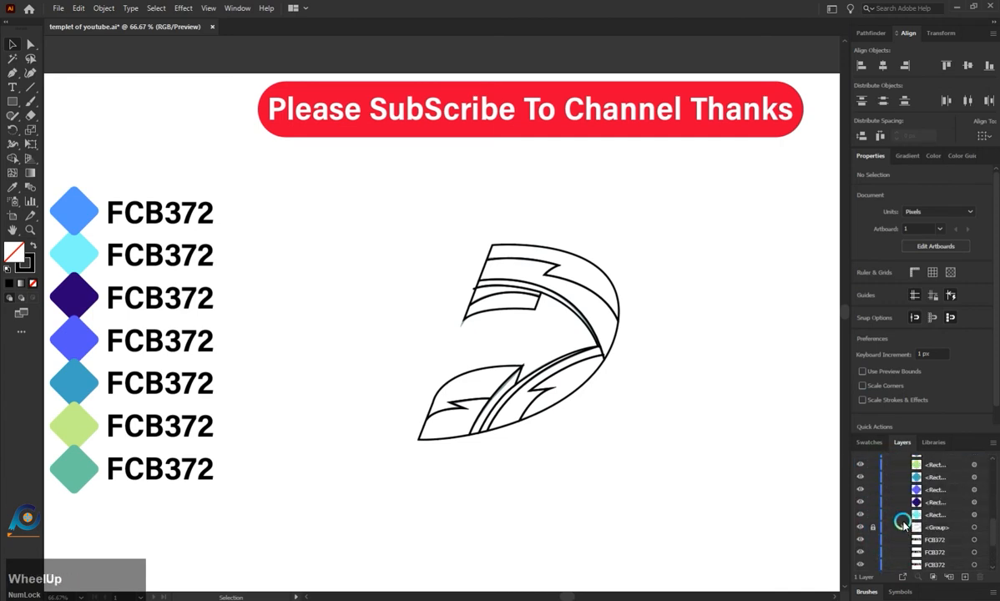
left_click(861, 528)
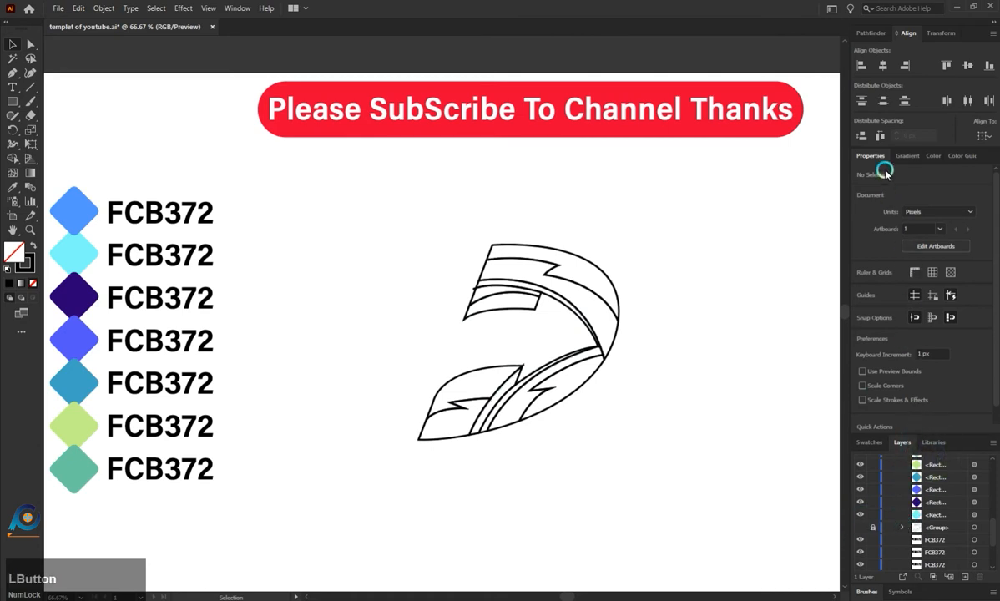